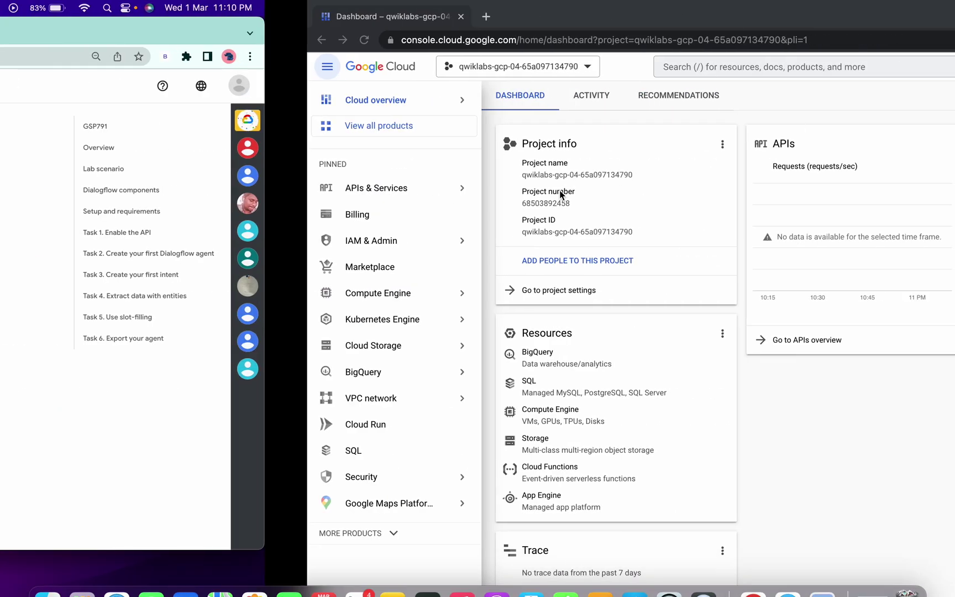
# - Search the console for 'API' and open APIs & Services in the new tab
pyautogui.click(496, 66)
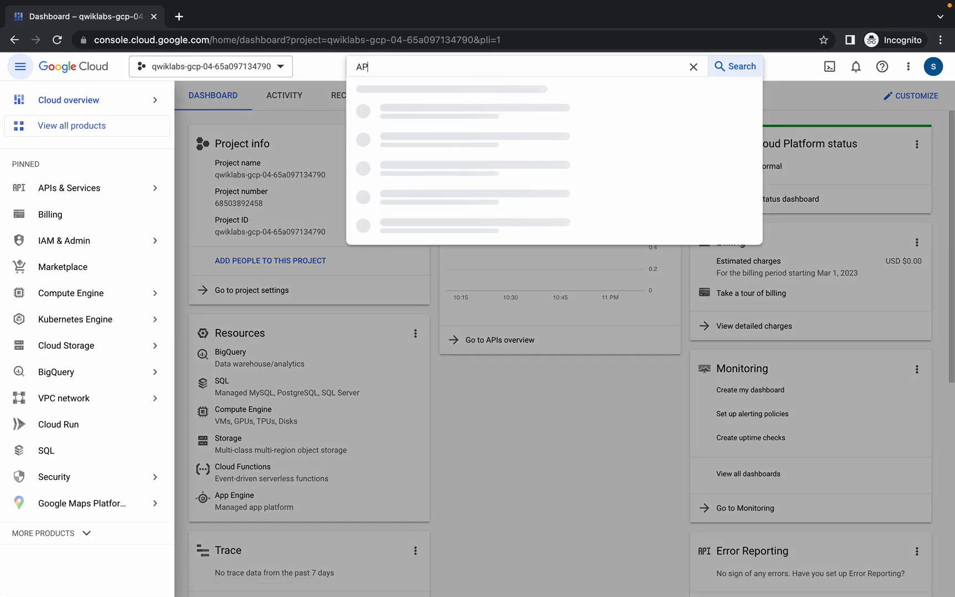
pyautogui.write('API')
pyautogui.keyDown('ctrl'); pyautogui.click(435, 164); pyautogui.keyUp('ctrl')
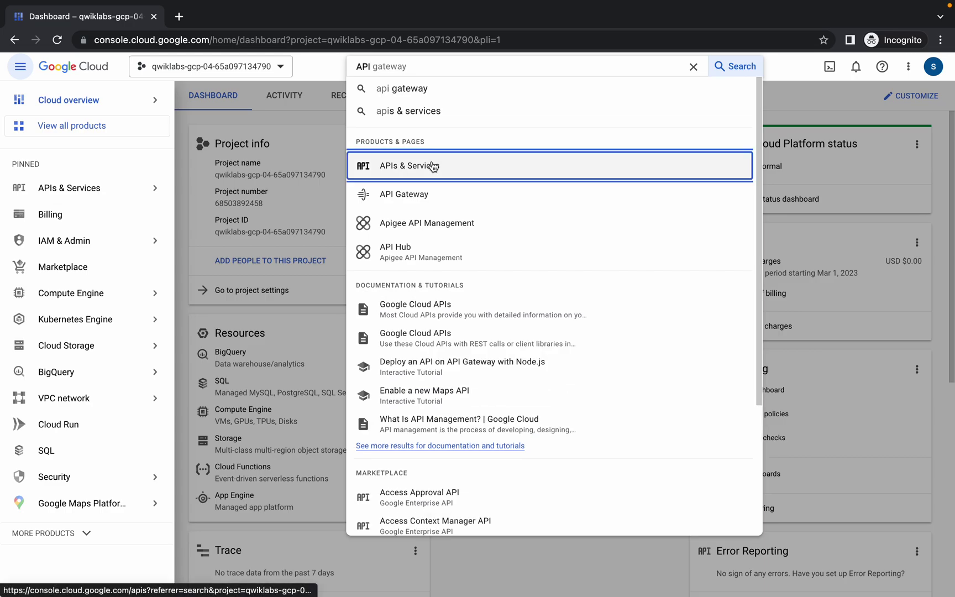
pyautogui.click(227, 16)
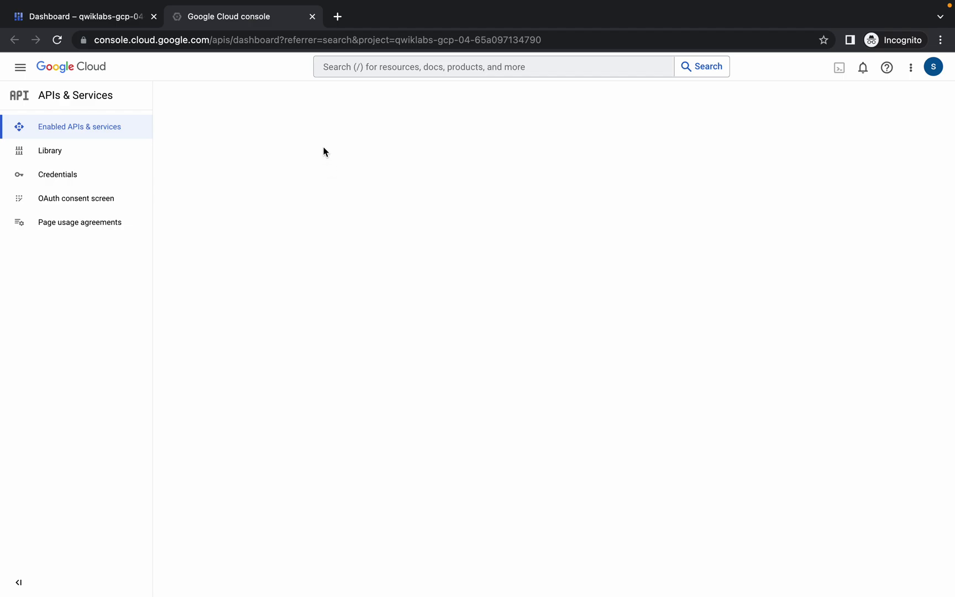
# - Find the Dialogflow API in the API Library, enable it, and return to the lab instructions
pyautogui.click(321, 99)
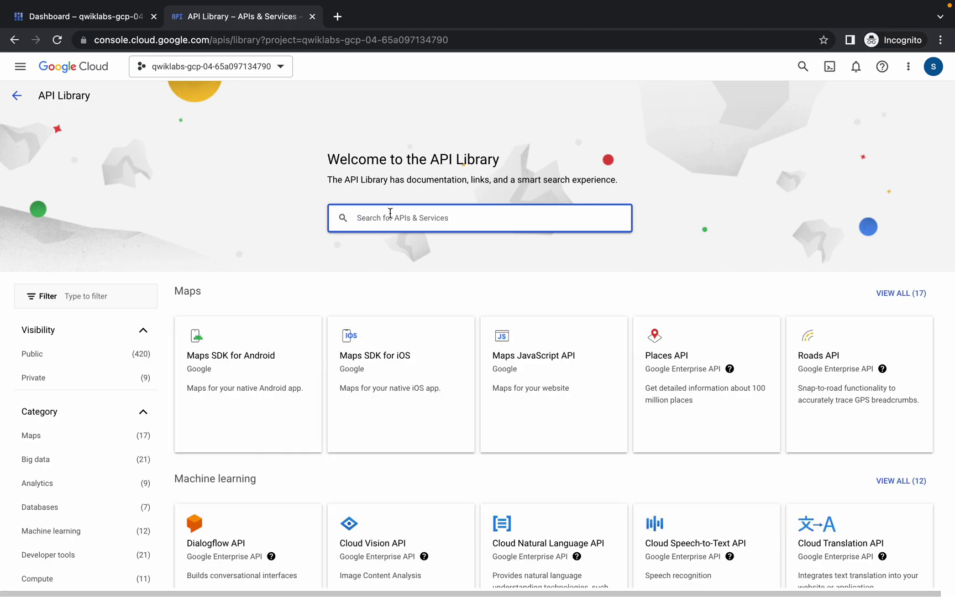
pyautogui.write('dial')
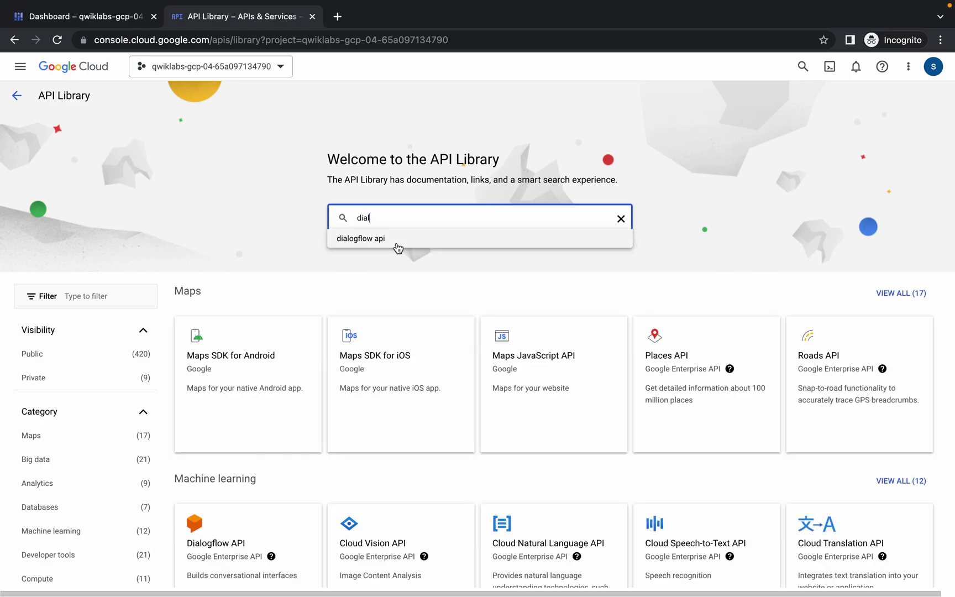
pyautogui.click(395, 242)
pyautogui.click(294, 238)
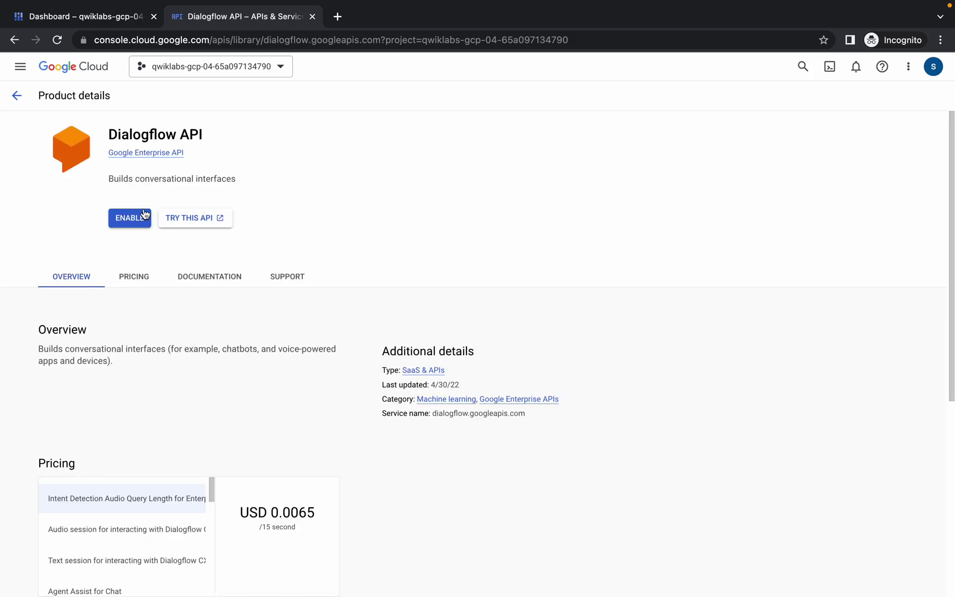
pyautogui.click(129, 218)
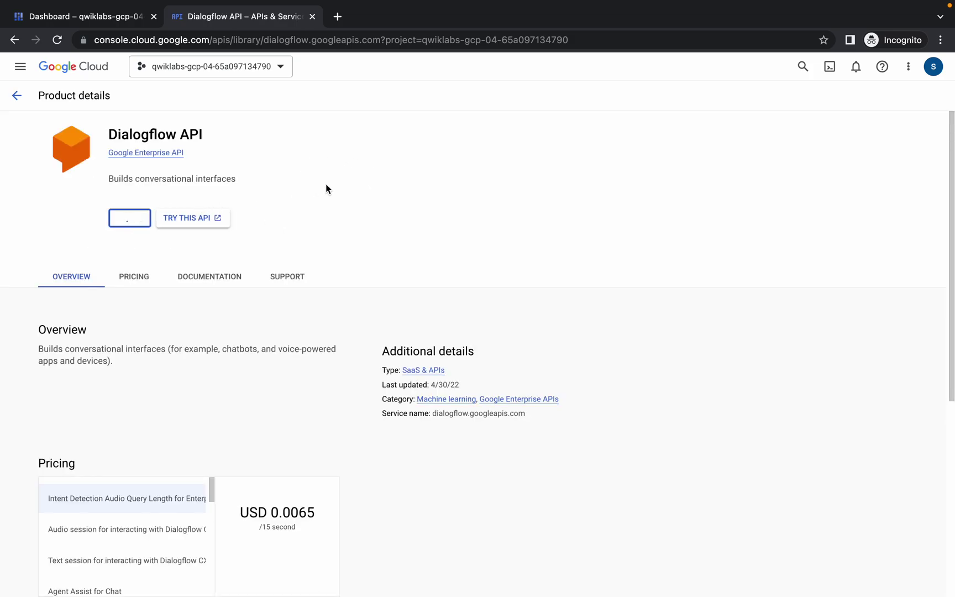
pyautogui.hotkey('ctrl', 'Left')
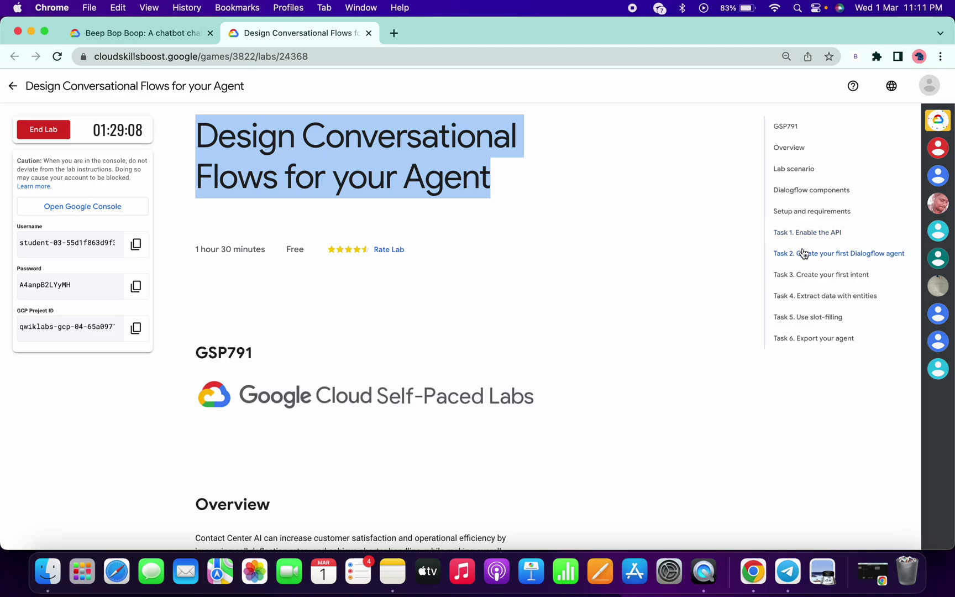
# - Open Task 2's Dialogflow Console link in an incognito window
pyautogui.click(810, 253)
pyautogui.scroll(8, 527, 259)
pyautogui.scroll(2, 527, 259)
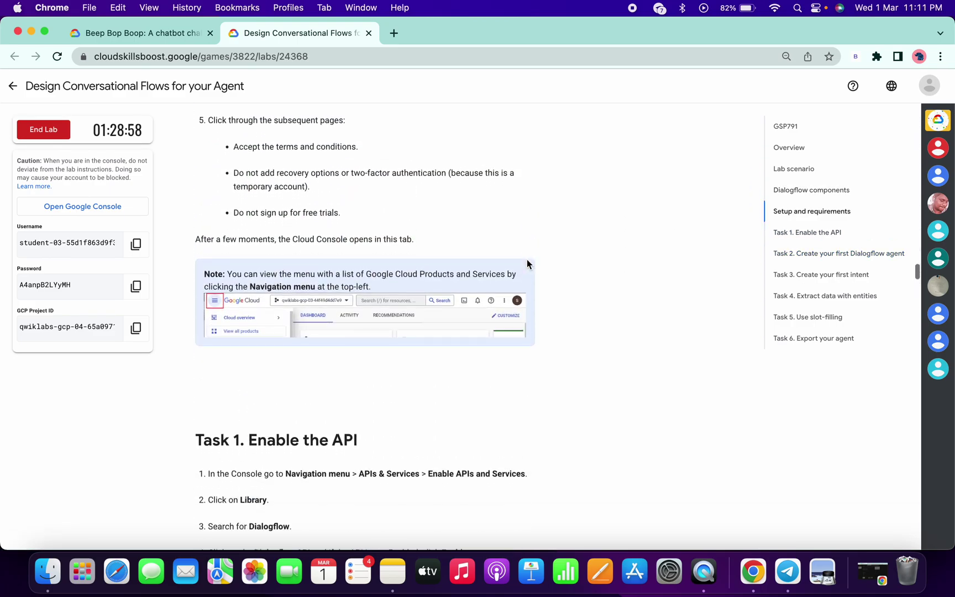
pyautogui.scroll(-10, 527, 259)
pyautogui.scroll(-5, 526, 260)
pyautogui.scroll(5, 536, 256)
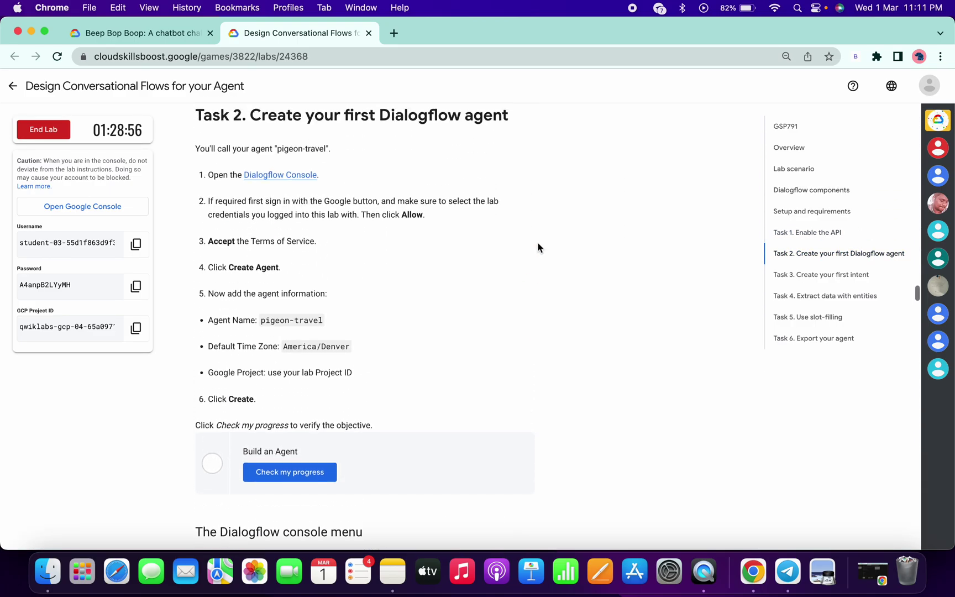
pyautogui.scroll(3, 514, 216)
pyautogui.scroll(-3, 407, 221)
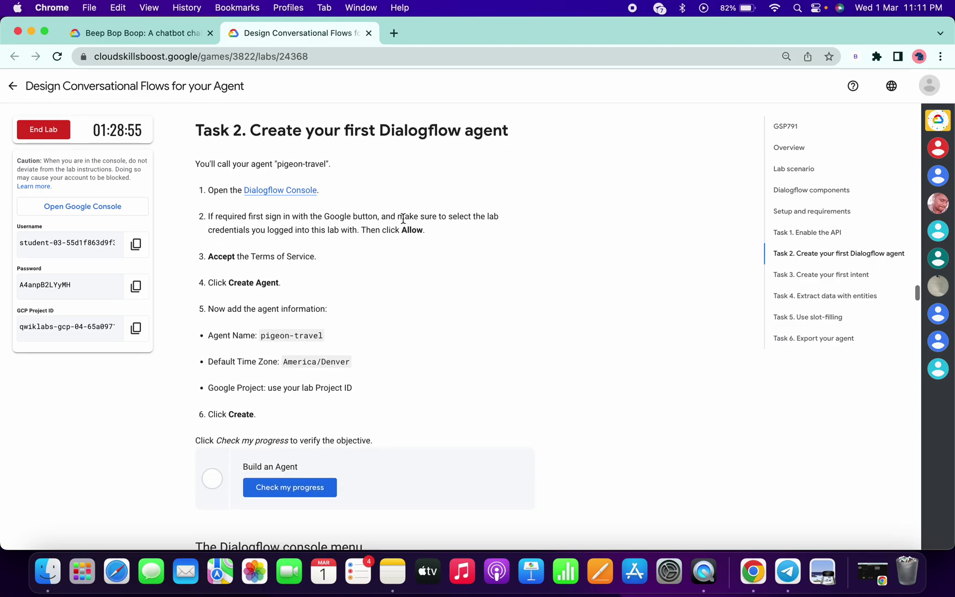
pyautogui.rightClick(276, 190)
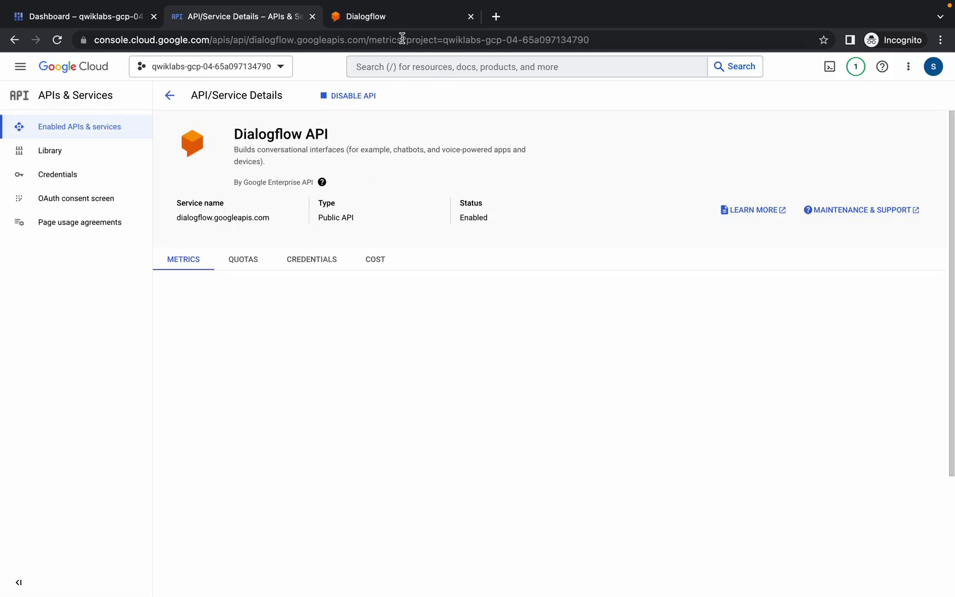
pyautogui.click(393, 17)
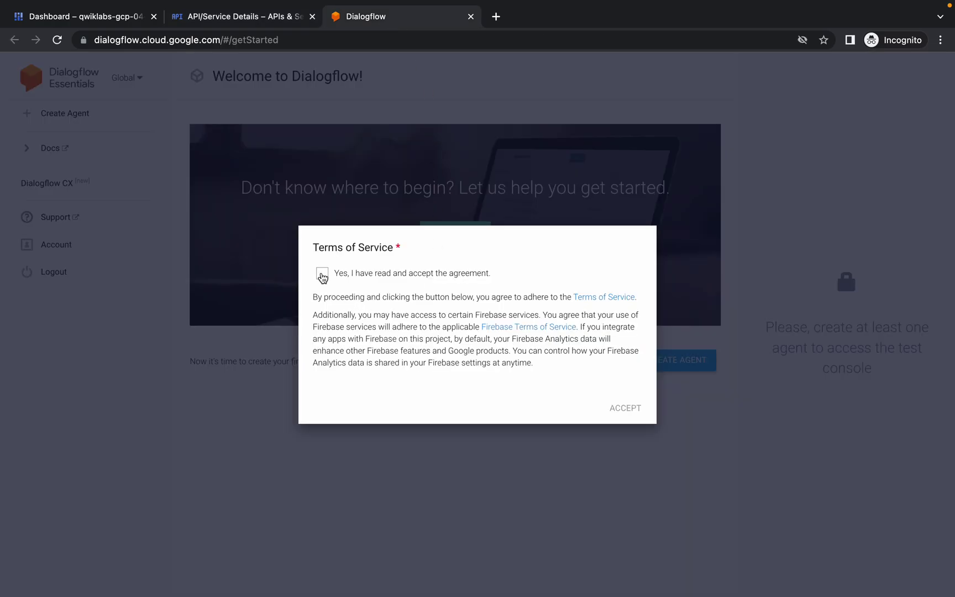
# - Accept the Dialogflow terms, start a new agent, and select the name 'pigeon-travel'
pyautogui.click(625, 408)
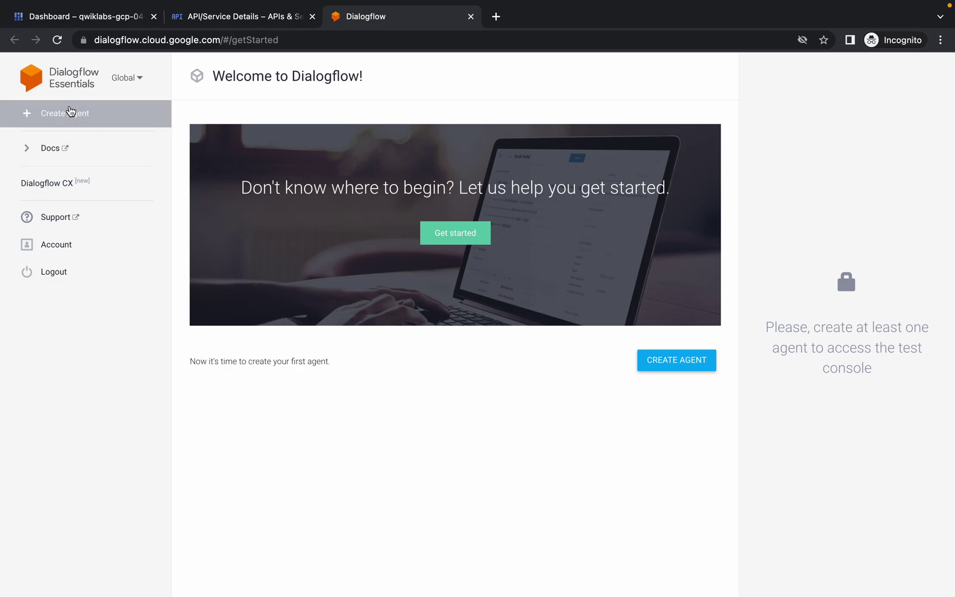
pyautogui.click(64, 114)
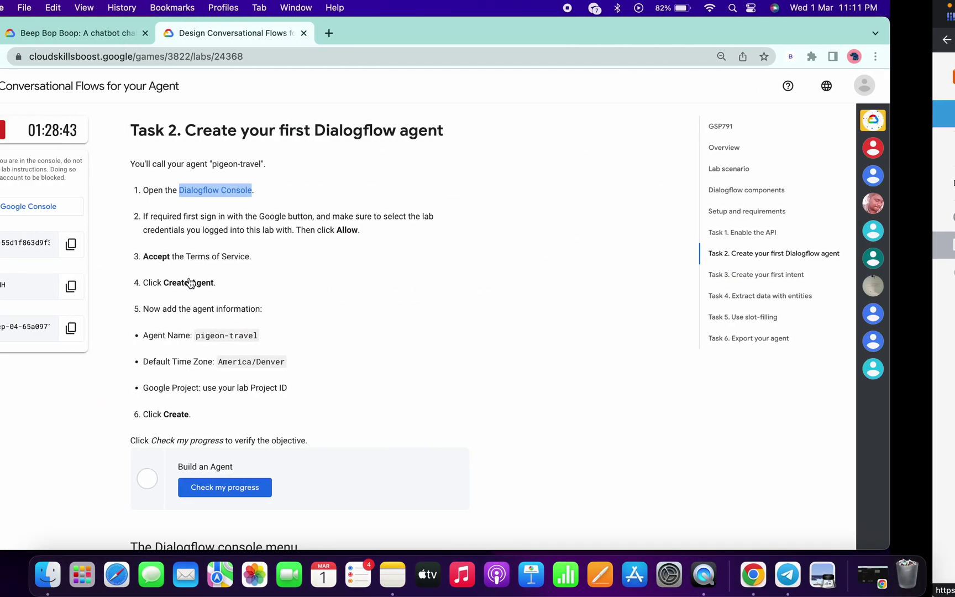
pyautogui.moveTo(260, 336); pyautogui.dragTo(325, 338)
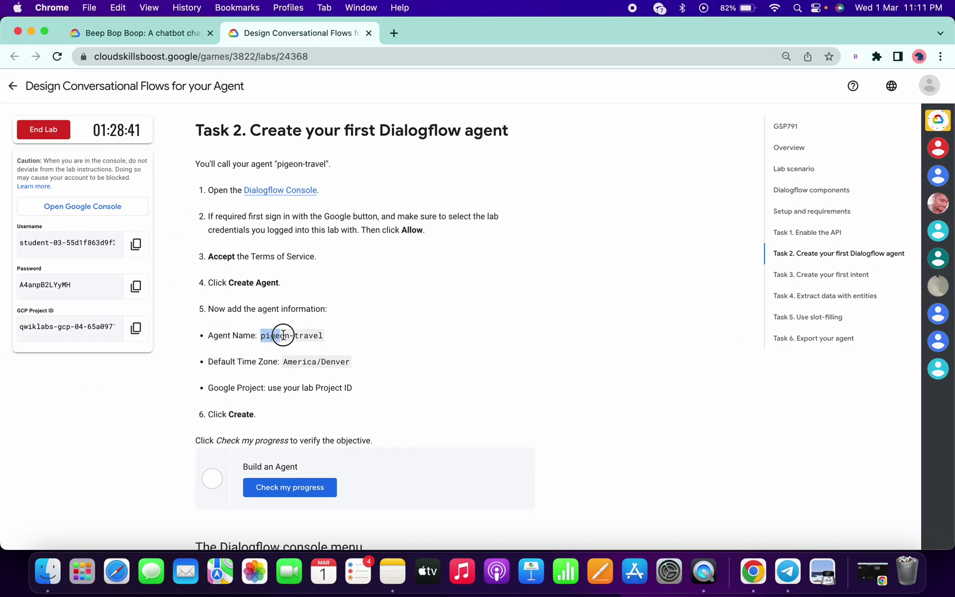
# - Name the agent 'pigeon-travel' and set its time zone to America/Denver
pyautogui.press('super+c')
pyautogui.press('super+Tab')
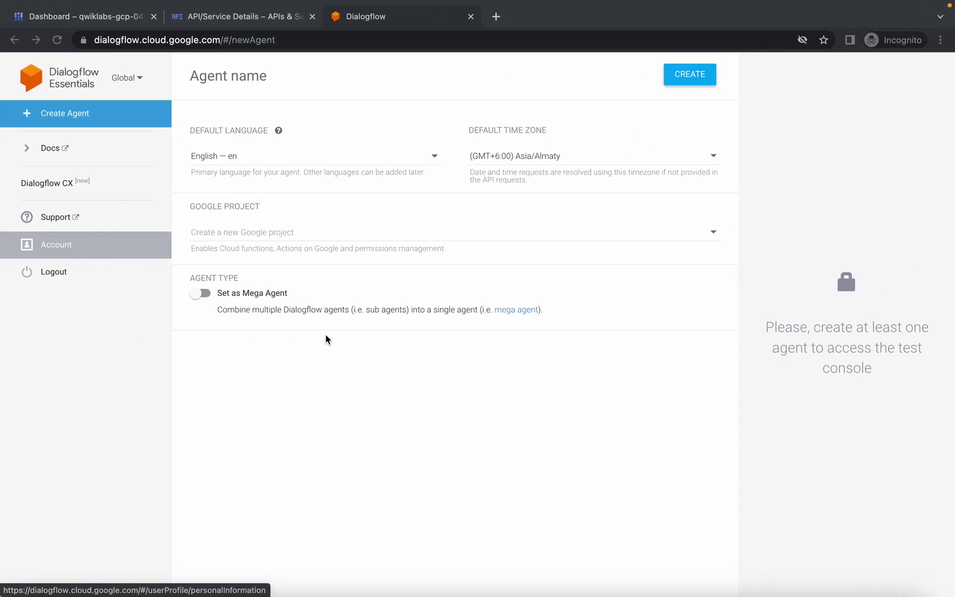
pyautogui.press('super+v')
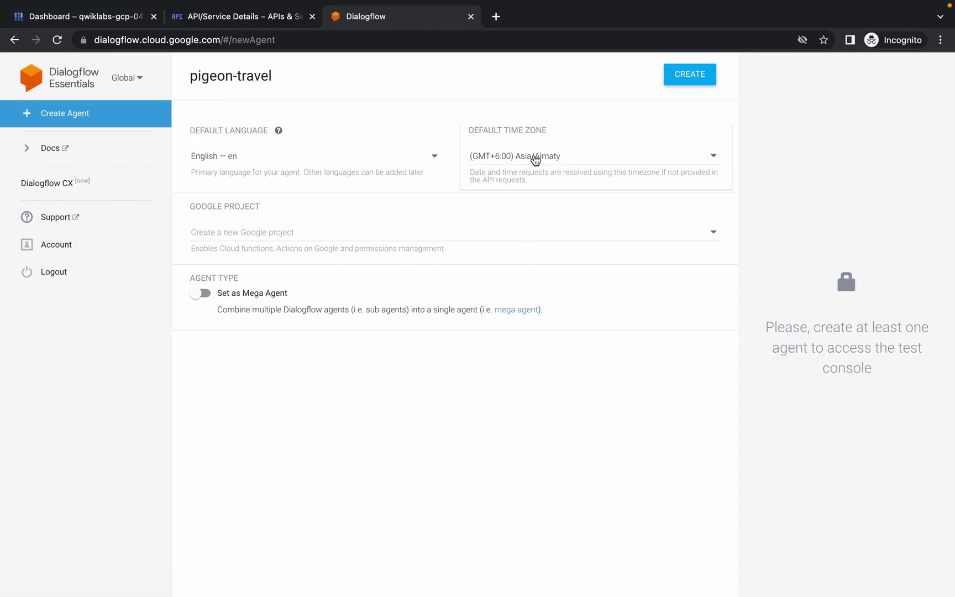
pyautogui.click(537, 156)
pyautogui.scroll(3, 542, 173)
pyautogui.scroll(5, 542, 173)
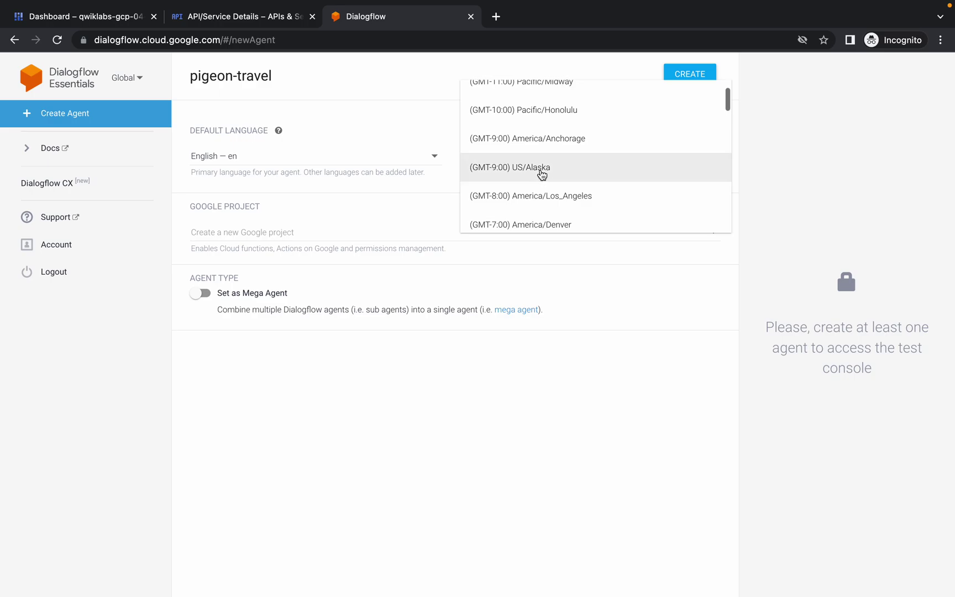
pyautogui.scroll(3, 543, 173)
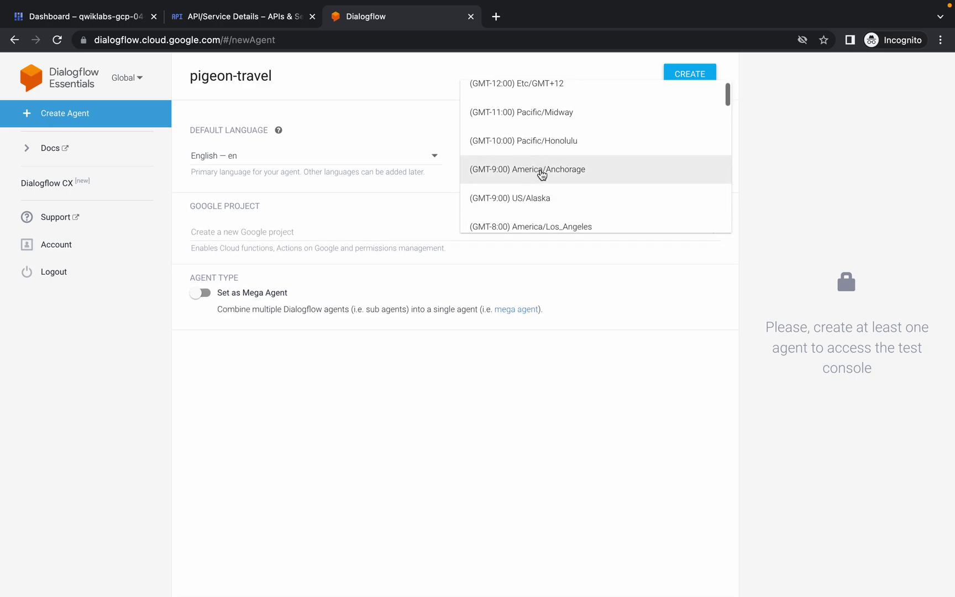
pyautogui.scroll(-4, 543, 174)
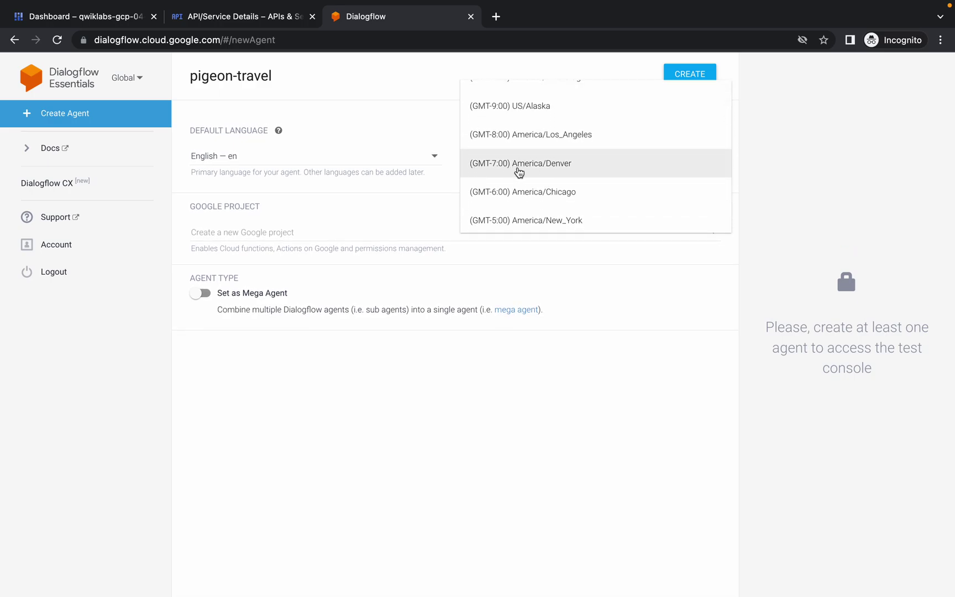
pyautogui.click(549, 168)
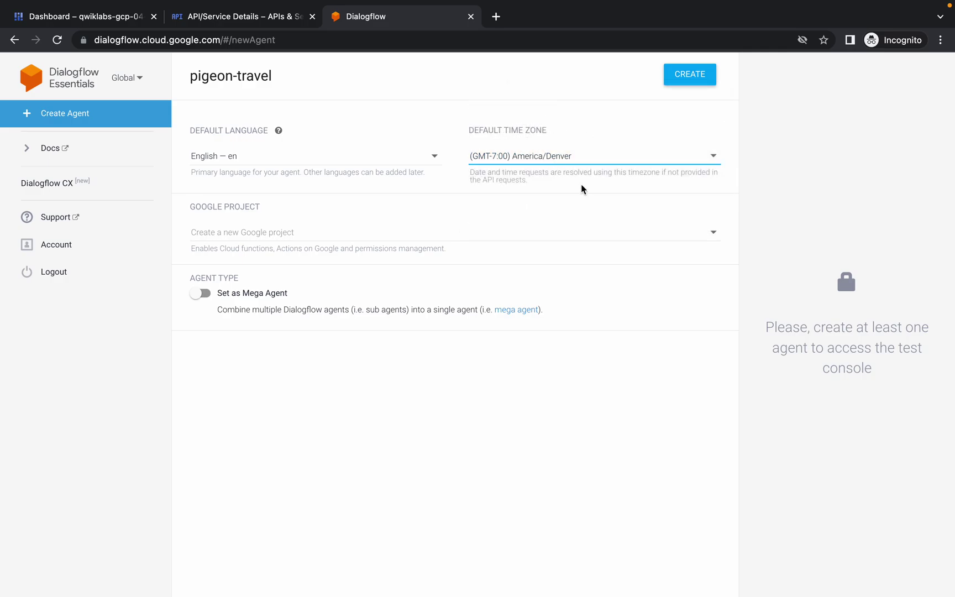
# - Link the agent to the lab's qwiklabs-gcp project, create it, and select the lab title
pyautogui.click(304, 236)
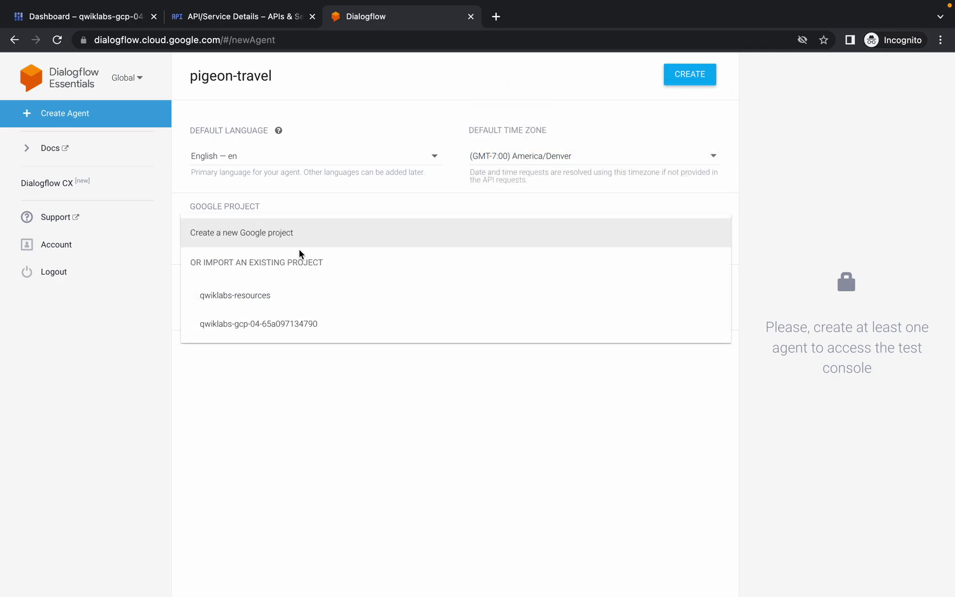
pyautogui.click(275, 324)
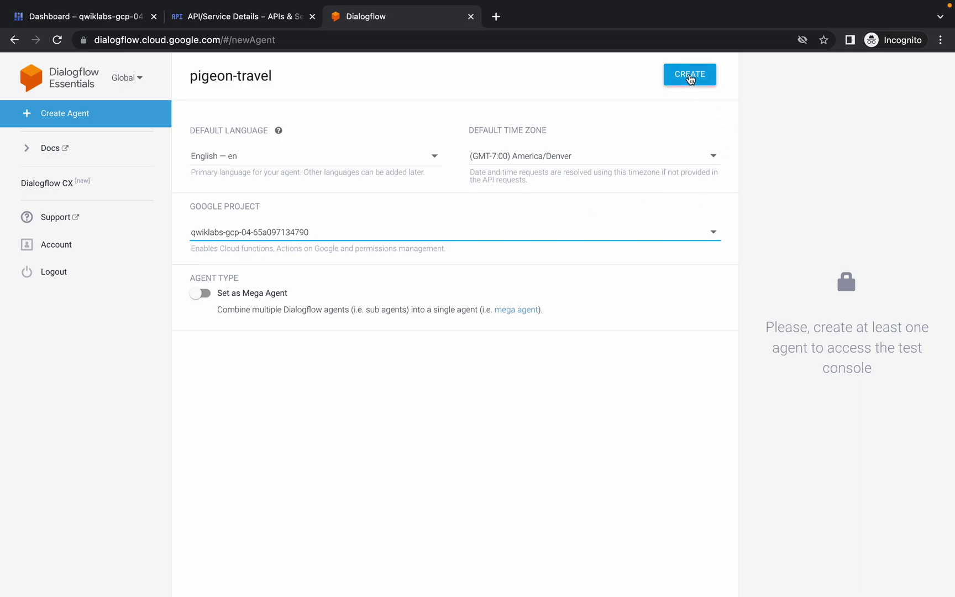
pyautogui.click(690, 73)
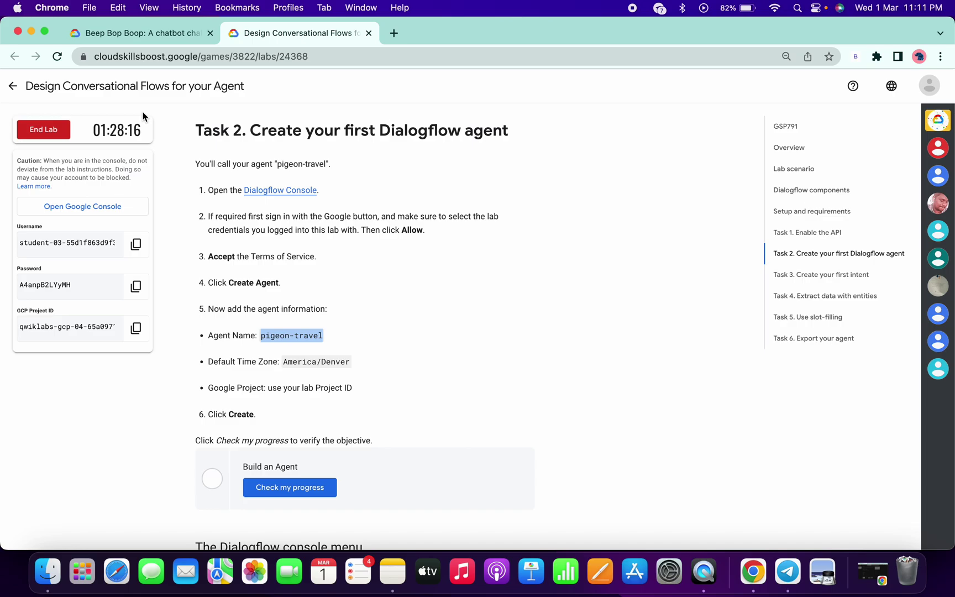
pyautogui.tripleClick(115, 89)
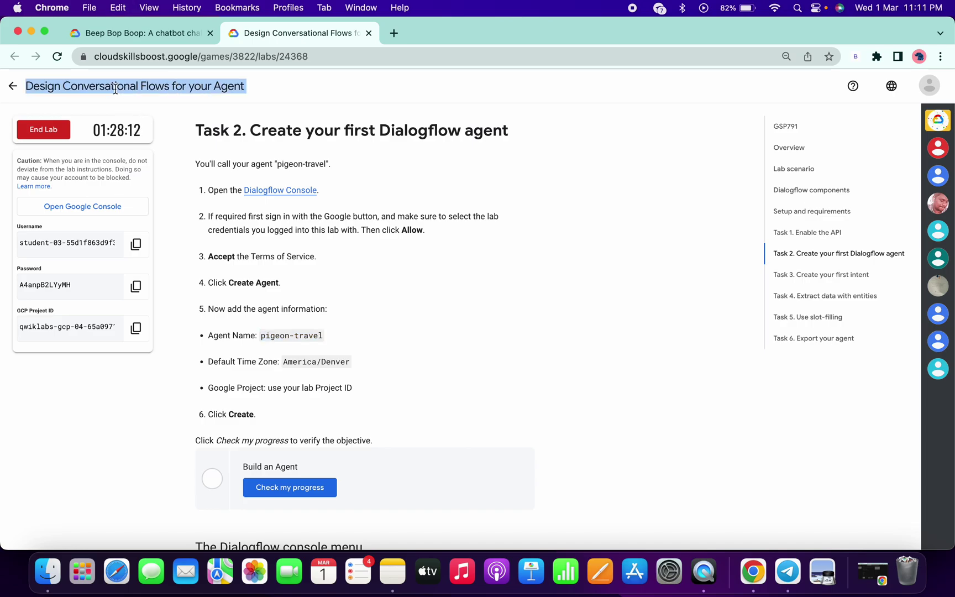
# - Search the Telegram channel for the lab title, then run the Build an Agent progress check
pyautogui.click(789, 575)
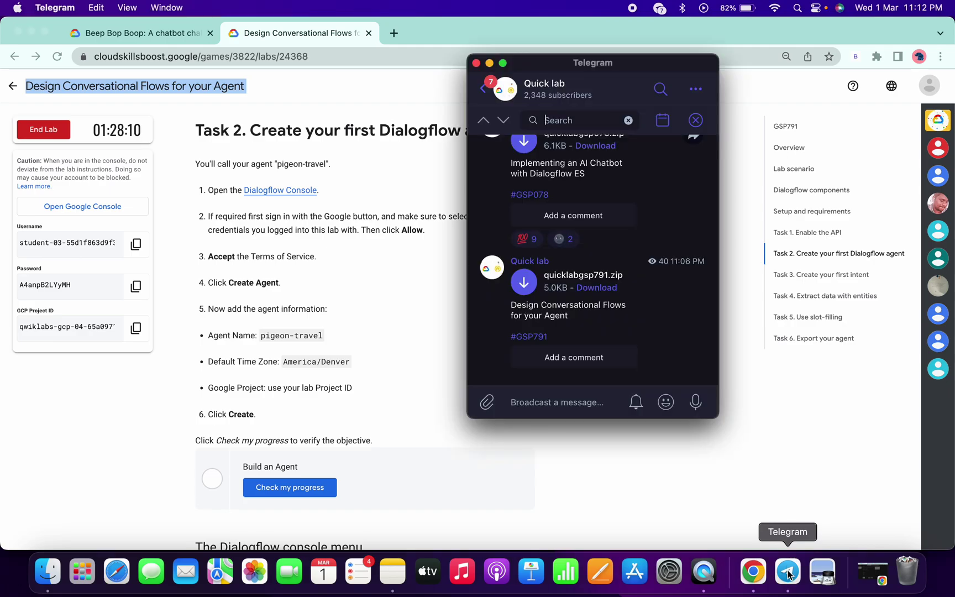
pyautogui.press('super+v')
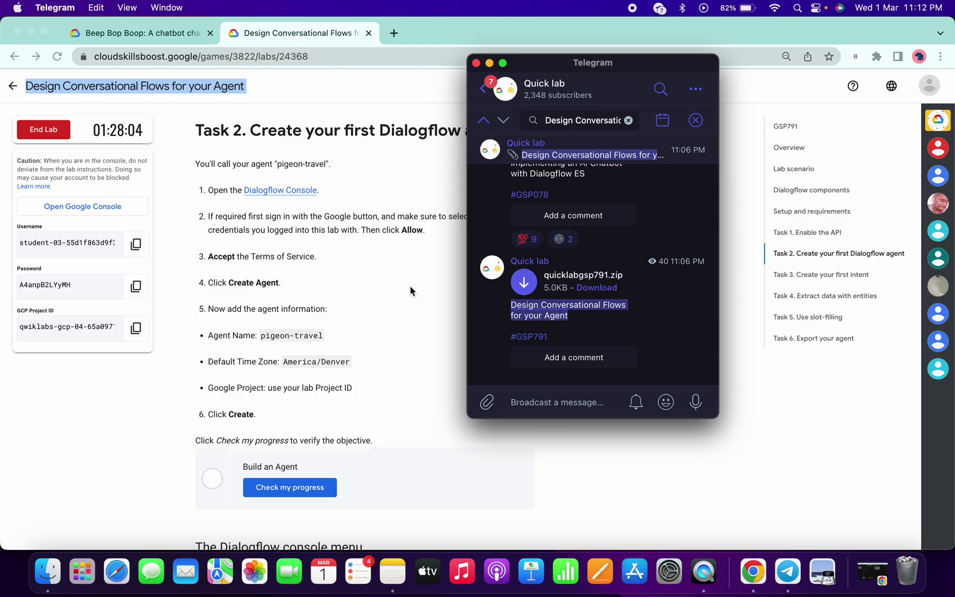
pyautogui.click(411, 290)
pyautogui.click(306, 483)
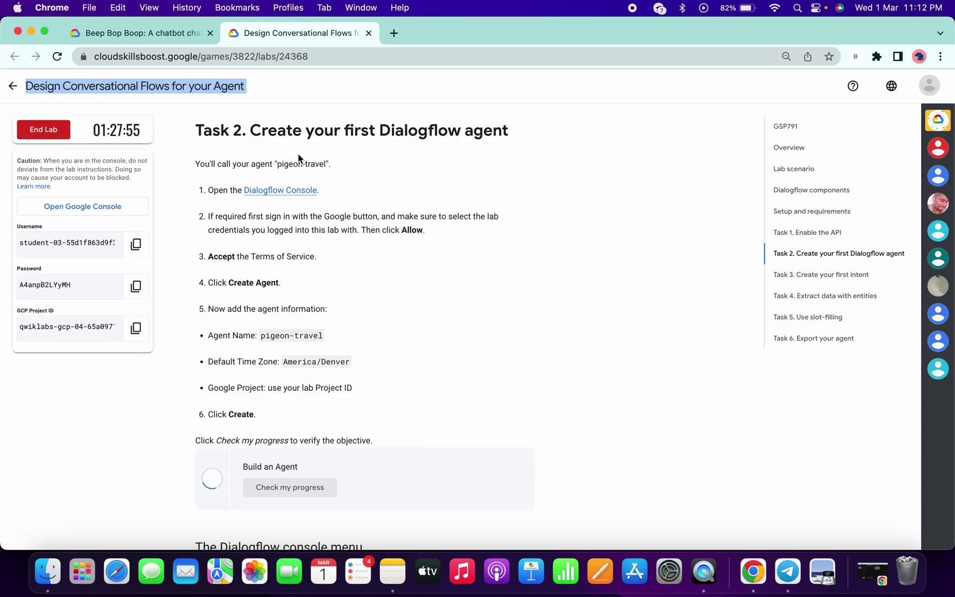
pyautogui.scroll(-3, 329, 263)
pyautogui.scroll(-1, 358, 295)
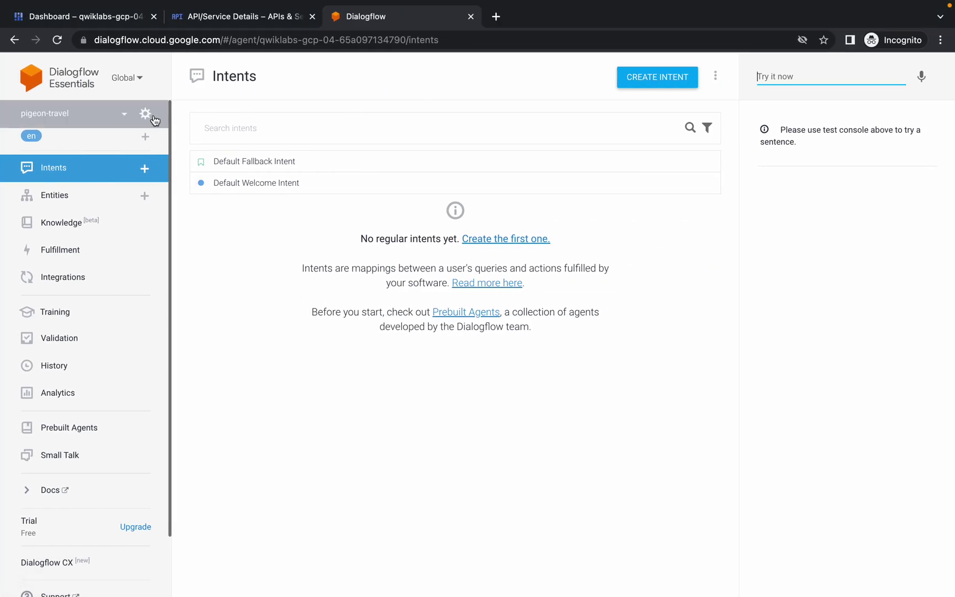
# - Import quicklabgsp791.zip into pigeon-travel from Export and Import, confirming with 'IMPORT'
pyautogui.click(146, 114)
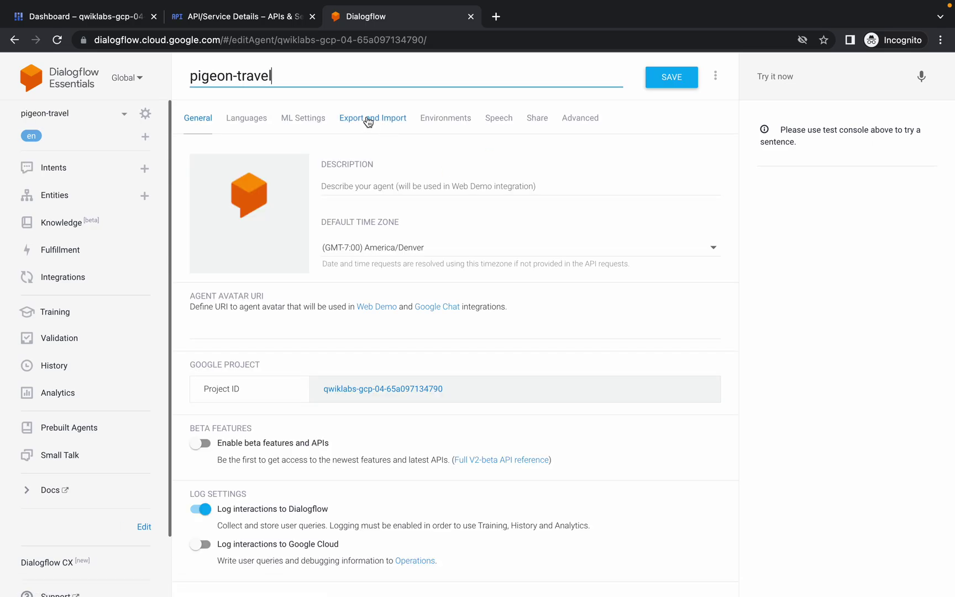
pyautogui.click(368, 119)
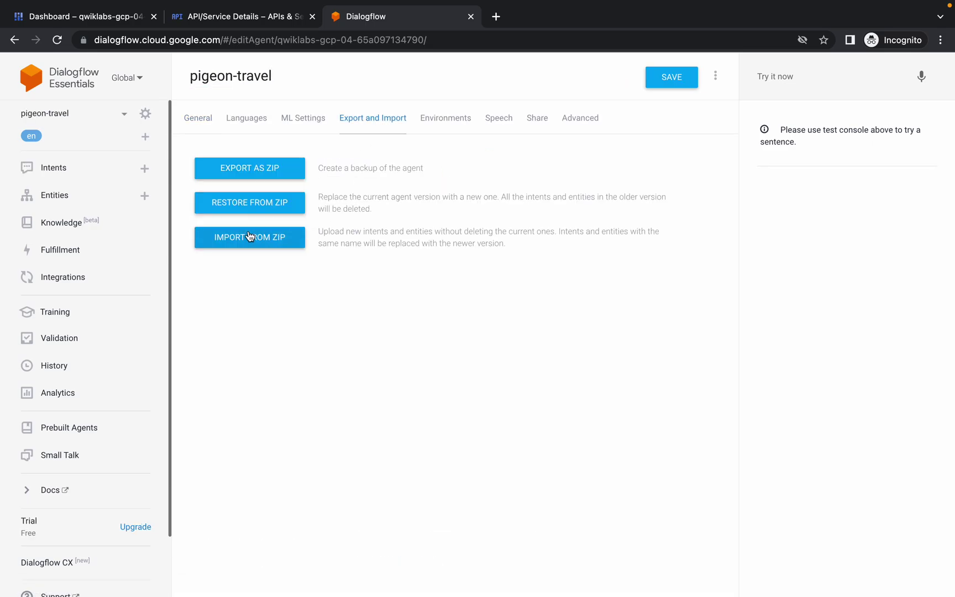
pyautogui.click(251, 237)
pyautogui.click(493, 354)
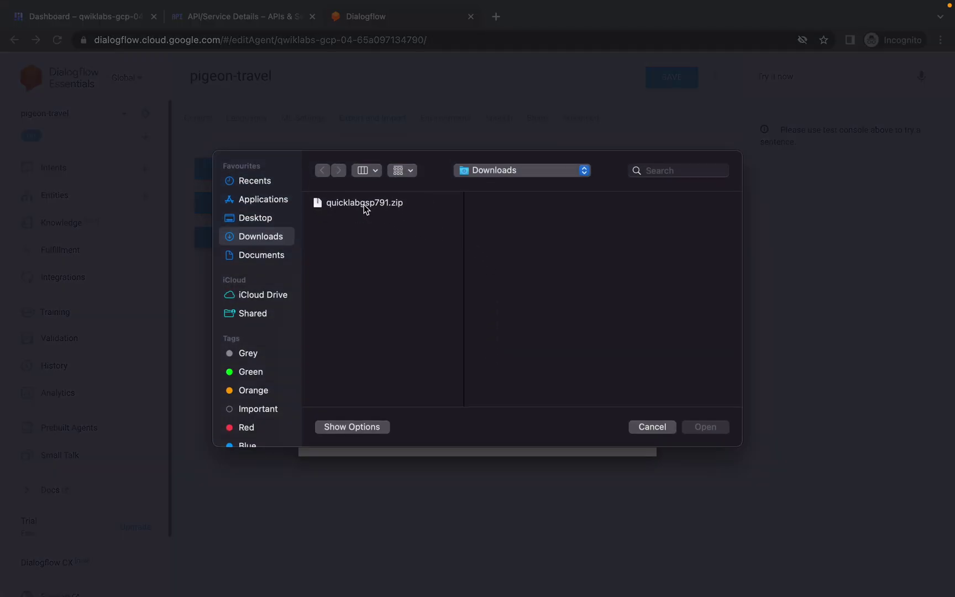
pyautogui.click(365, 203)
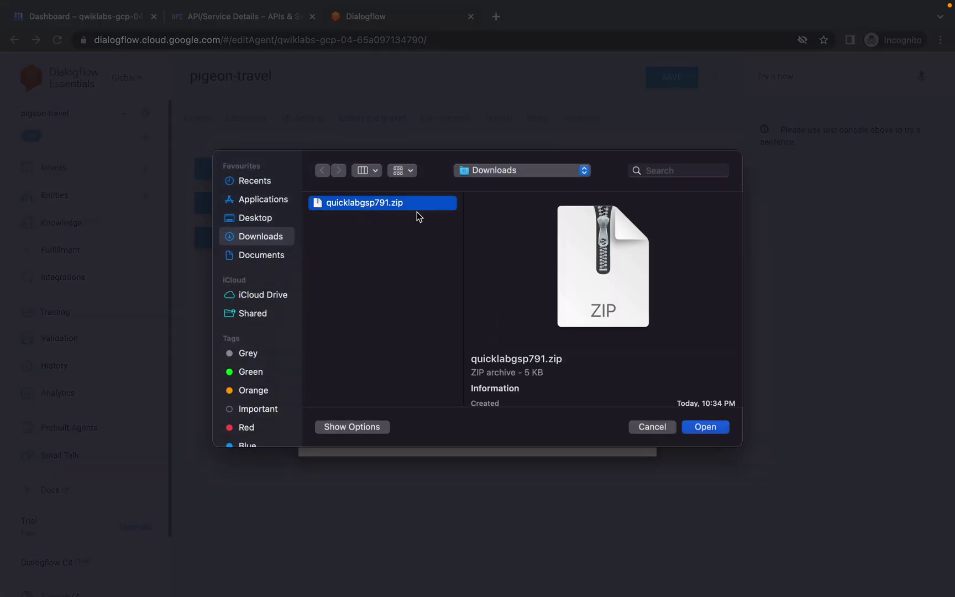
pyautogui.click(706, 428)
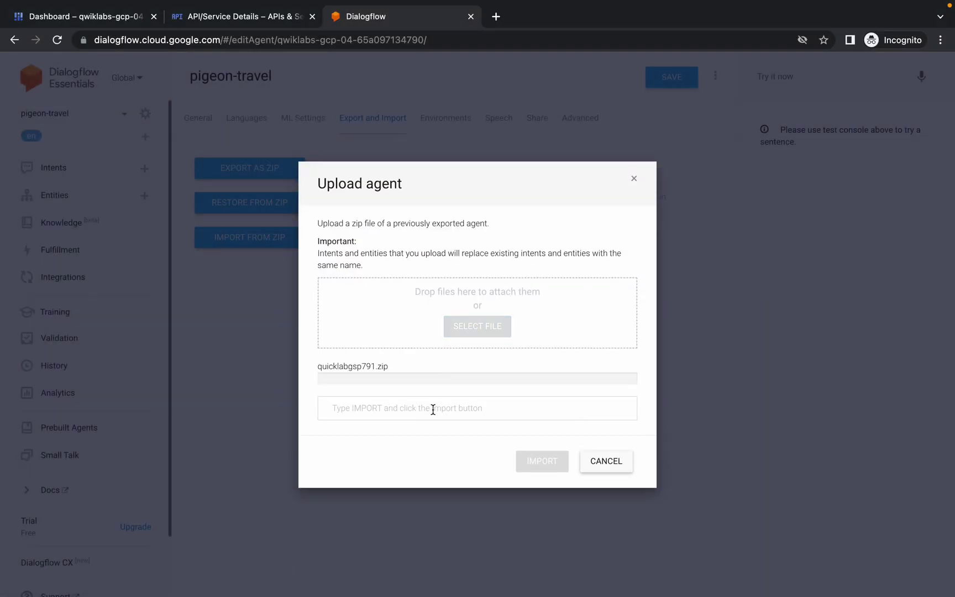
pyautogui.click(432, 409)
pyautogui.write('IMP')
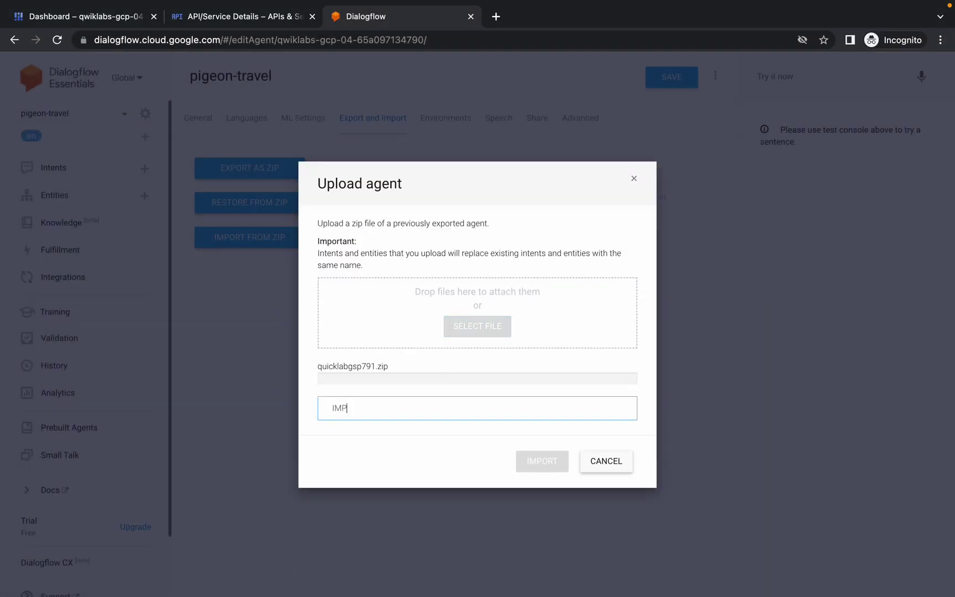
pyautogui.write('ORT')
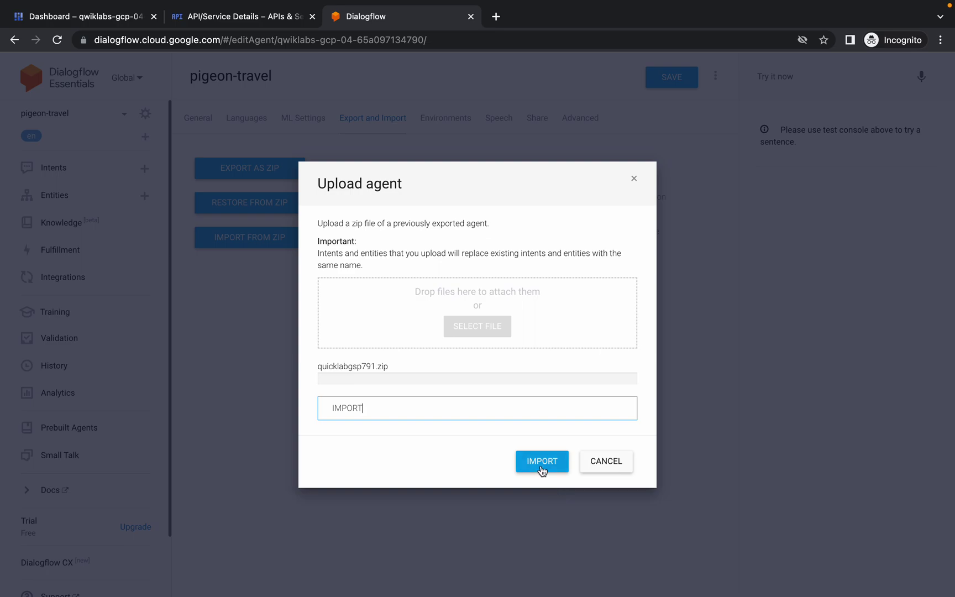
pyautogui.click(542, 462)
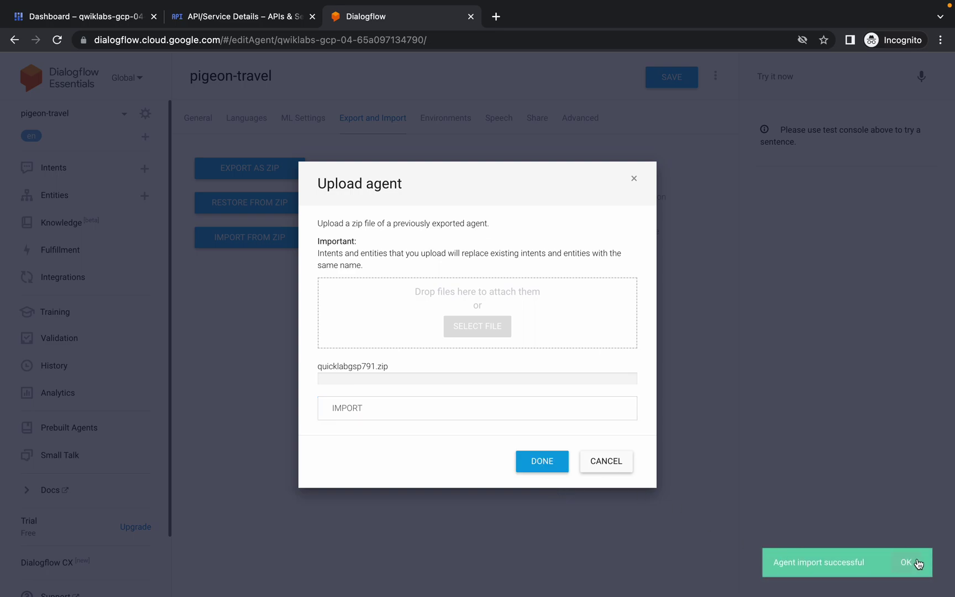
pyautogui.click(919, 564)
pyautogui.click(542, 460)
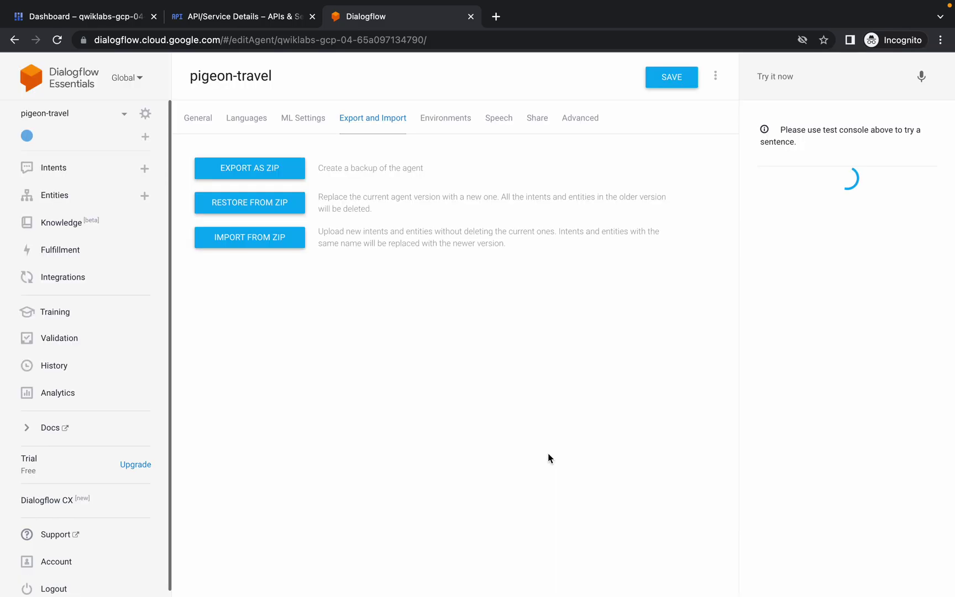
# - Run the progress checks for first intent, custom intent and slot filling (Tasks 3–5)
pyautogui.press('super+grave')
pyautogui.scroll(-5, 405, 431)
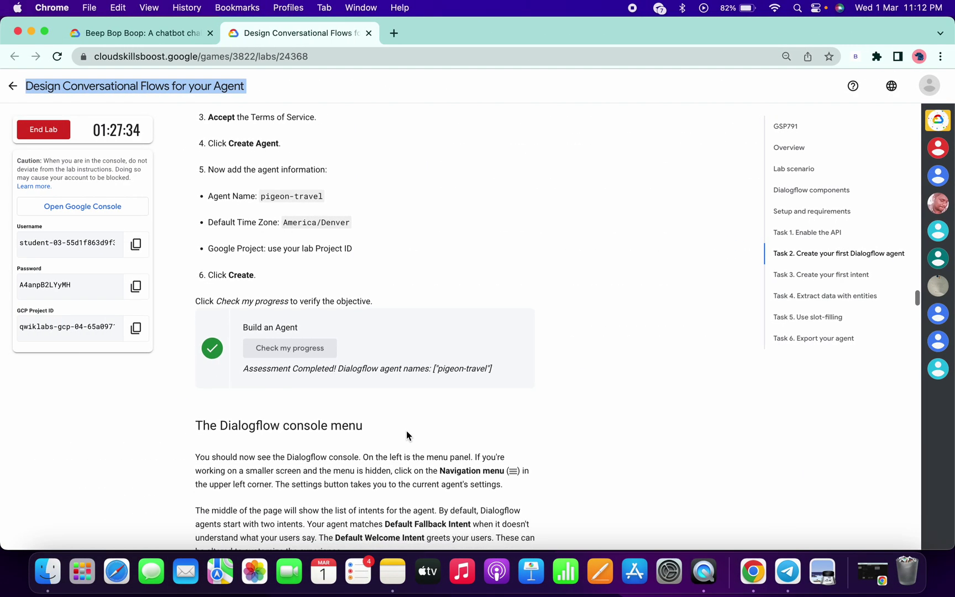
pyautogui.scroll(-5, 406, 431)
pyautogui.scroll(-10, 407, 431)
pyautogui.scroll(-10, 406, 431)
pyautogui.scroll(-10, 406, 431)
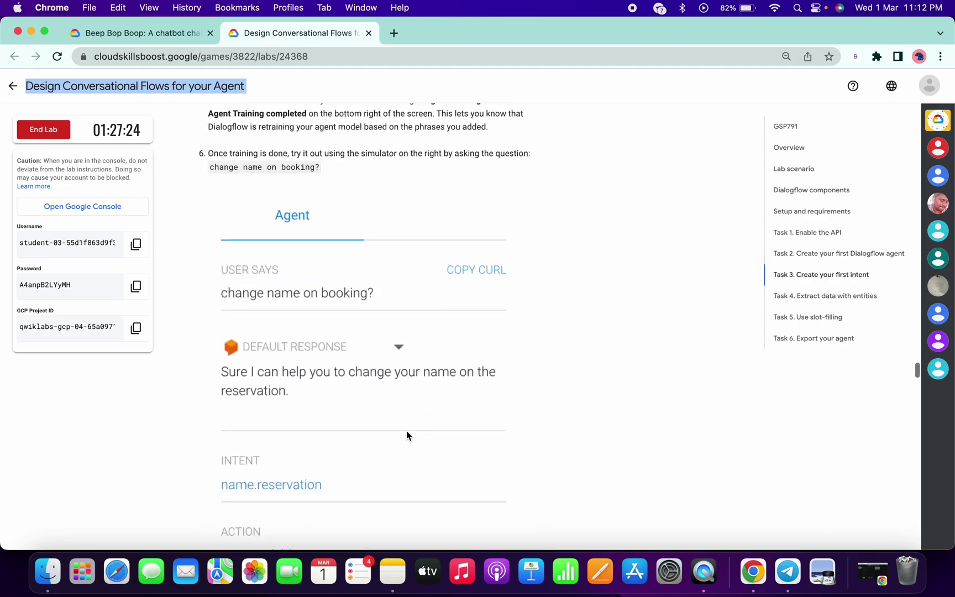
pyautogui.scroll(-3, 406, 431)
pyautogui.scroll(-10, 408, 432)
pyautogui.scroll(-3, 407, 432)
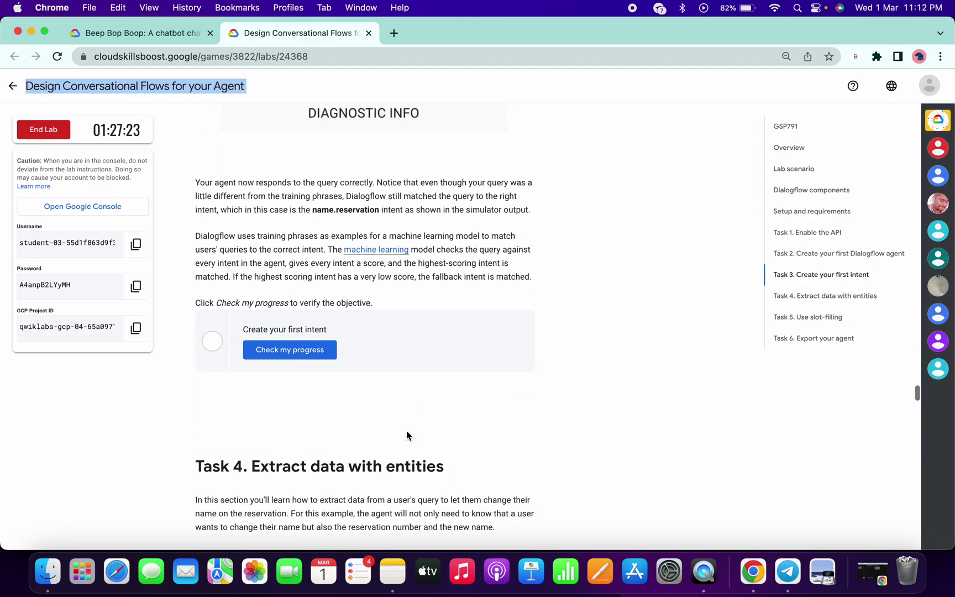
pyautogui.click(307, 353)
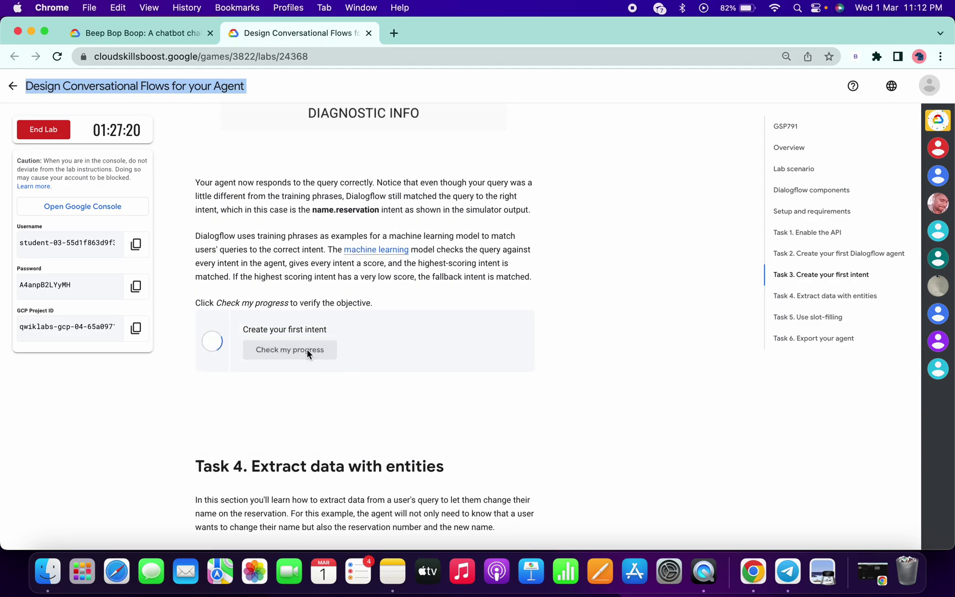
pyautogui.scroll(-10, 307, 349)
pyautogui.scroll(-10, 307, 349)
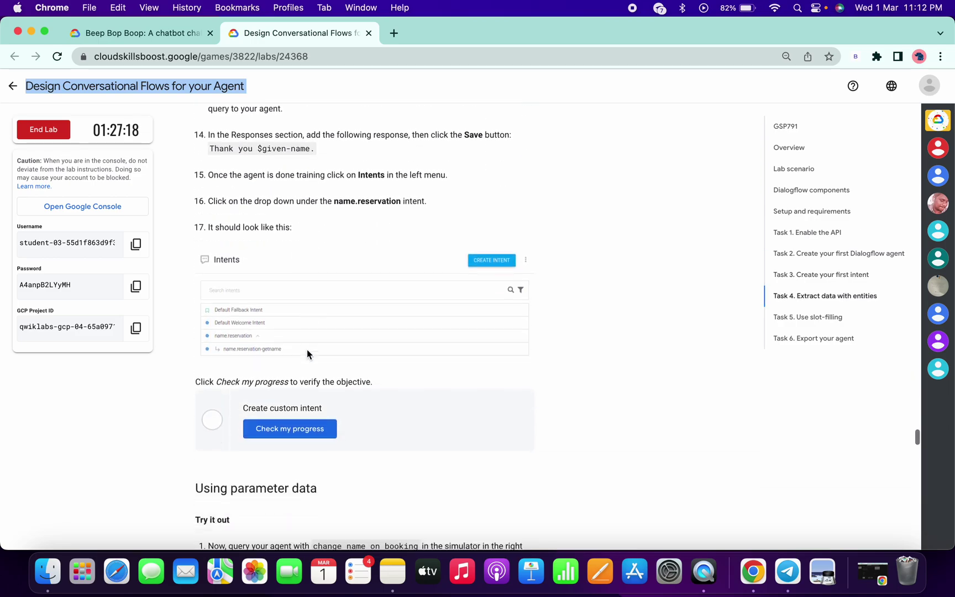
pyautogui.scroll(-5, 307, 349)
pyautogui.click(291, 308)
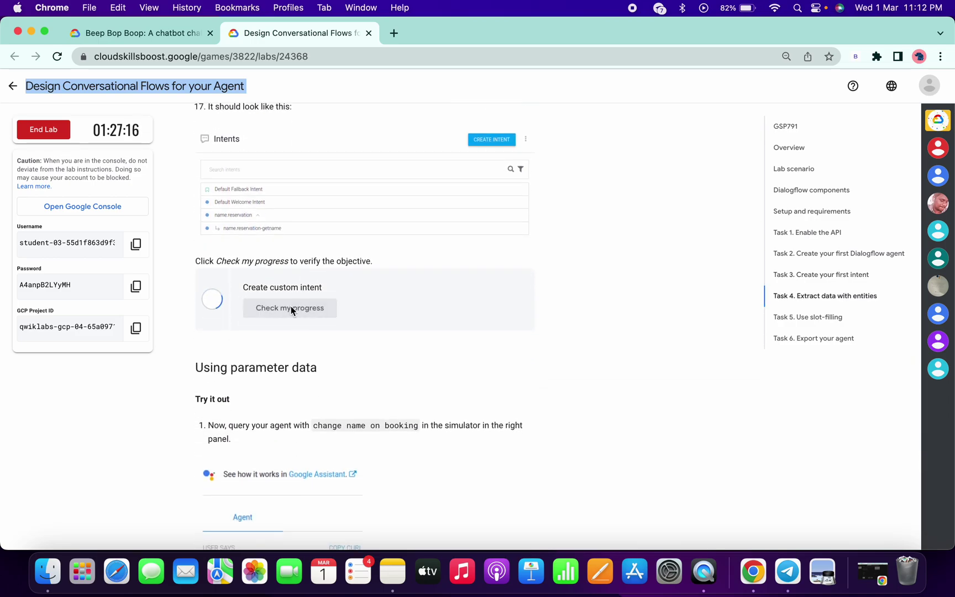
pyautogui.scroll(-10, 291, 308)
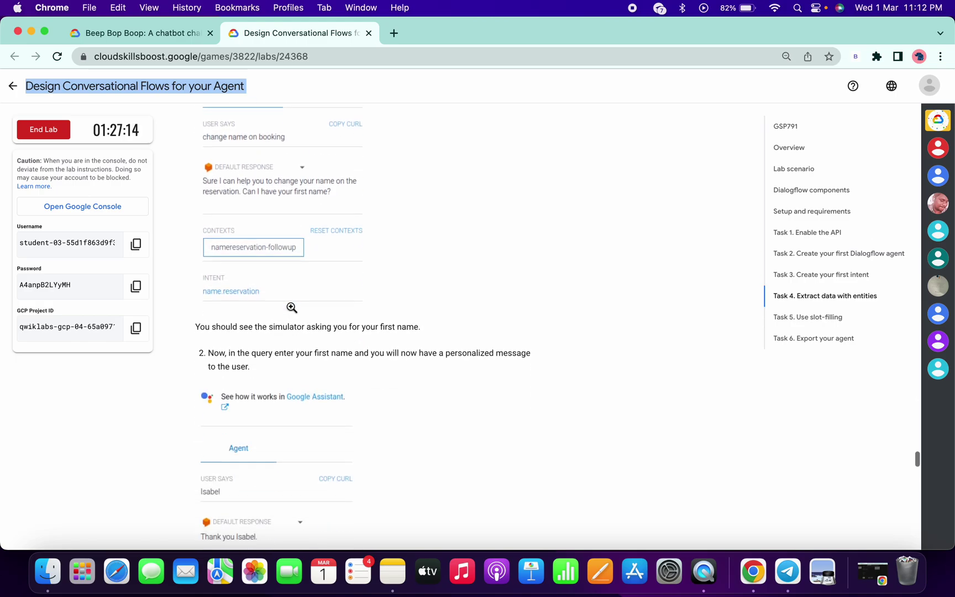
pyautogui.scroll(-10, 291, 308)
pyautogui.scroll(-5, 290, 308)
pyautogui.scroll(-3, 291, 307)
pyautogui.scroll(-10, 291, 307)
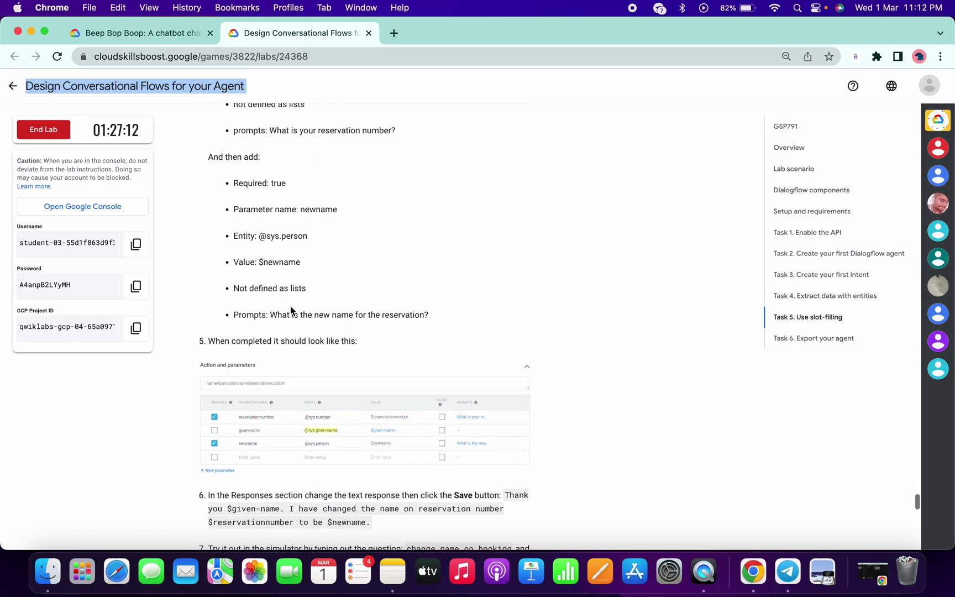
pyautogui.scroll(-5, 291, 307)
pyautogui.scroll(-5, 291, 308)
pyautogui.scroll(-5, 292, 307)
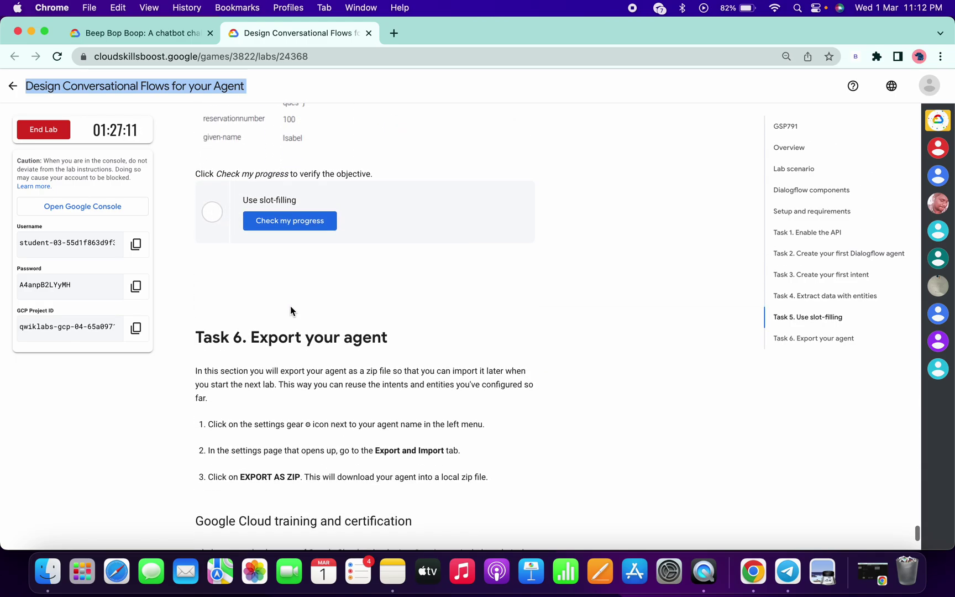
pyautogui.click(286, 220)
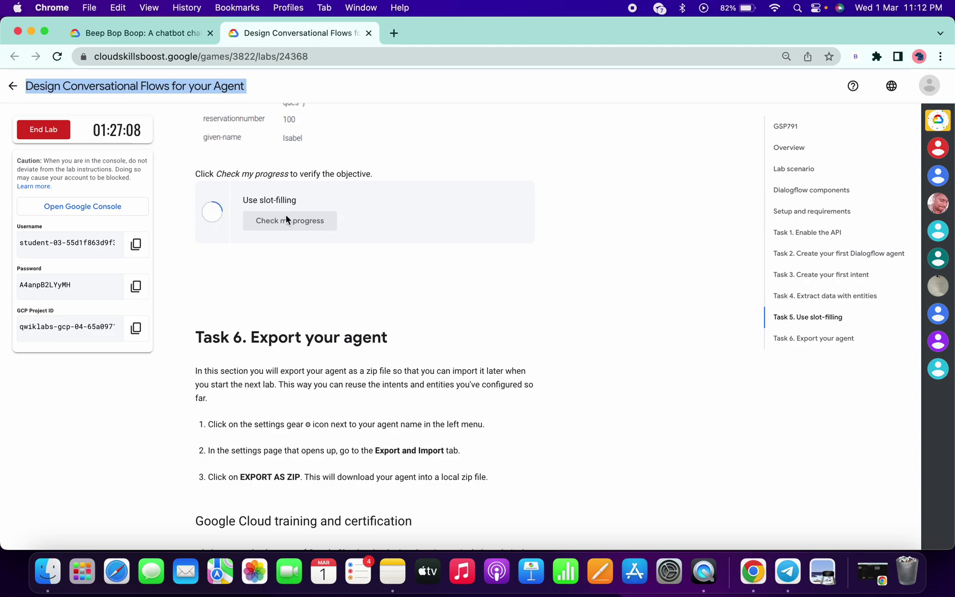
pyautogui.scroll(-5, 286, 215)
pyautogui.scroll(-2, 286, 214)
pyautogui.scroll(3, 286, 214)
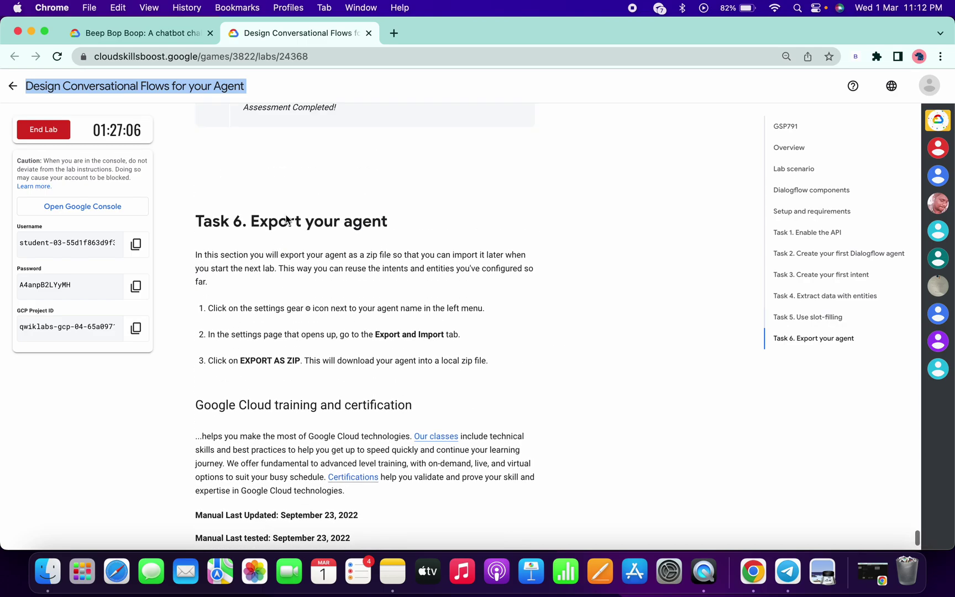
pyautogui.scroll(10, 286, 214)
pyautogui.scroll(10, 286, 215)
pyautogui.scroll(10, 286, 214)
pyautogui.scroll(10, 286, 214)
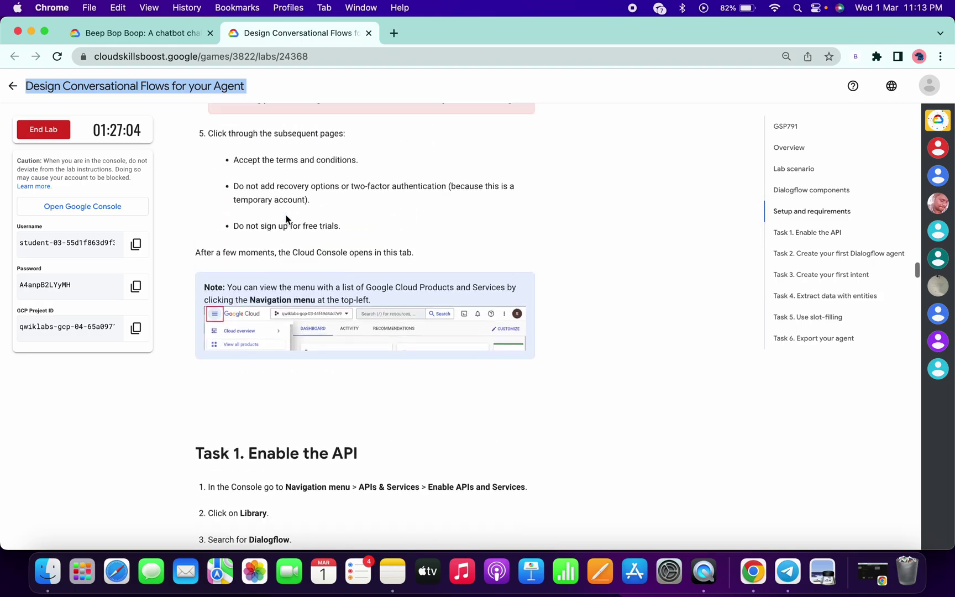
pyautogui.scroll(6, 287, 214)
pyautogui.scroll(10, 286, 219)
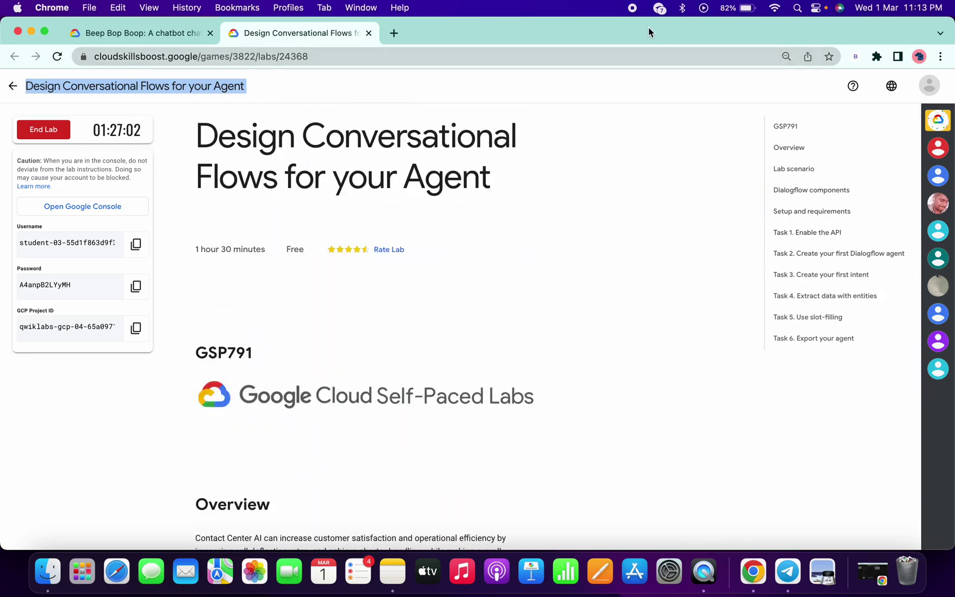